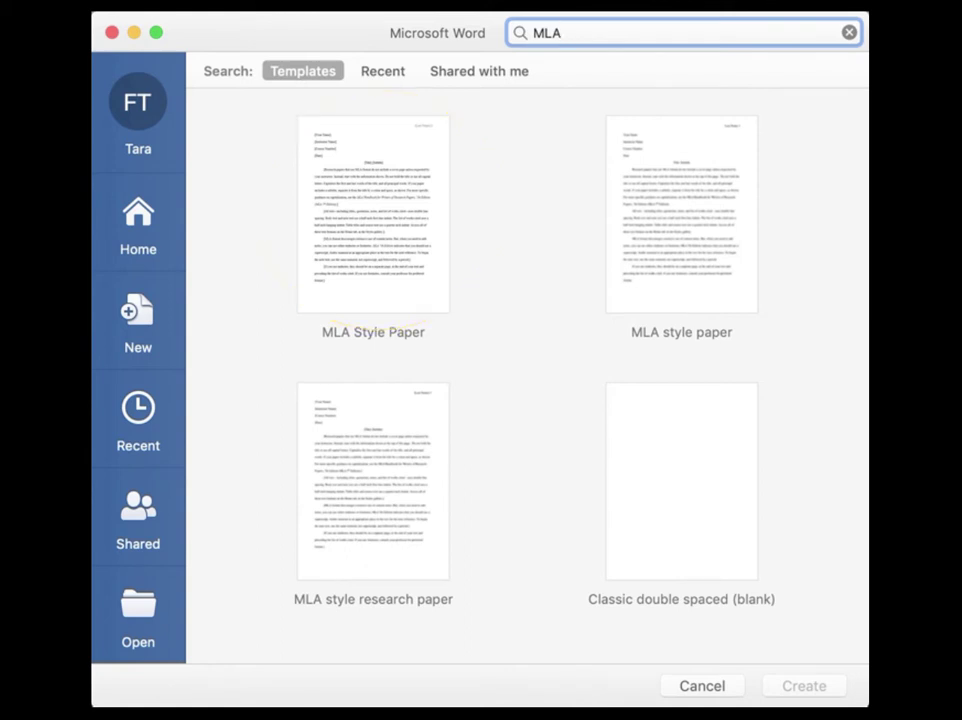
- Search the document templates for APA and select the APA Style Paper template
key("BackSpace")
key("BackSpace")
key("BackSpace")
type("APA")
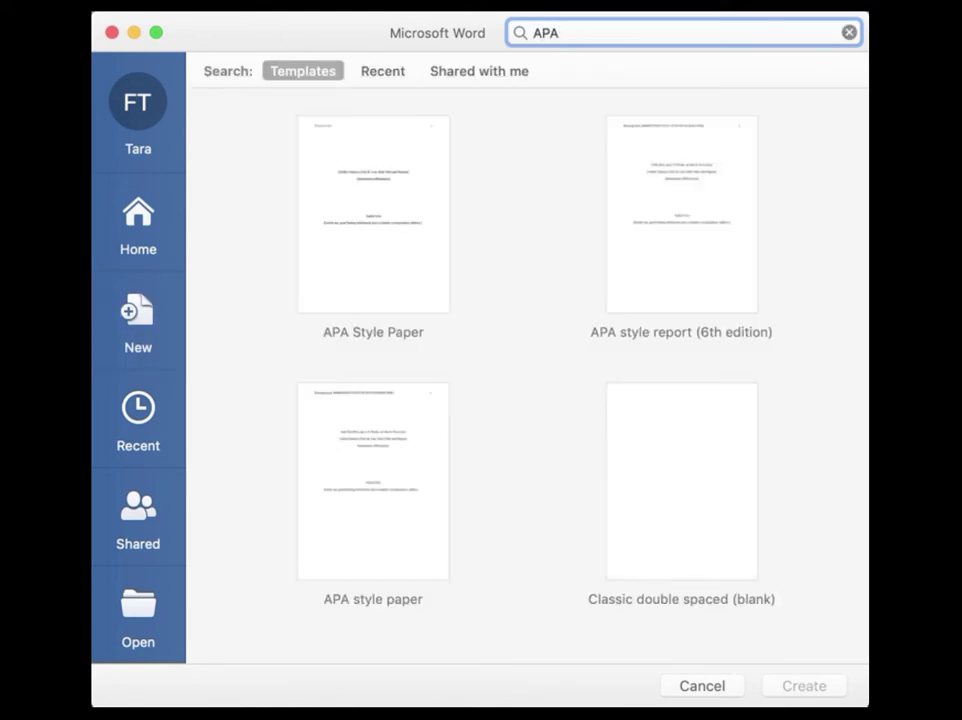
left_click(352, 243)
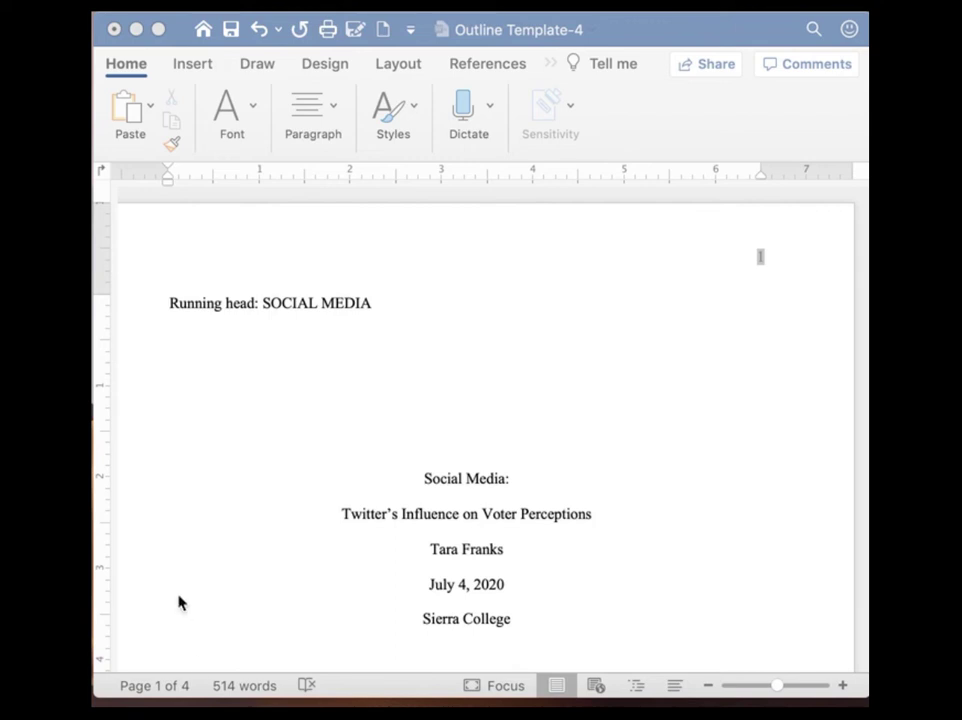
- Examine the title page's running head, title, author name, date and college lines
left_click(264, 302)
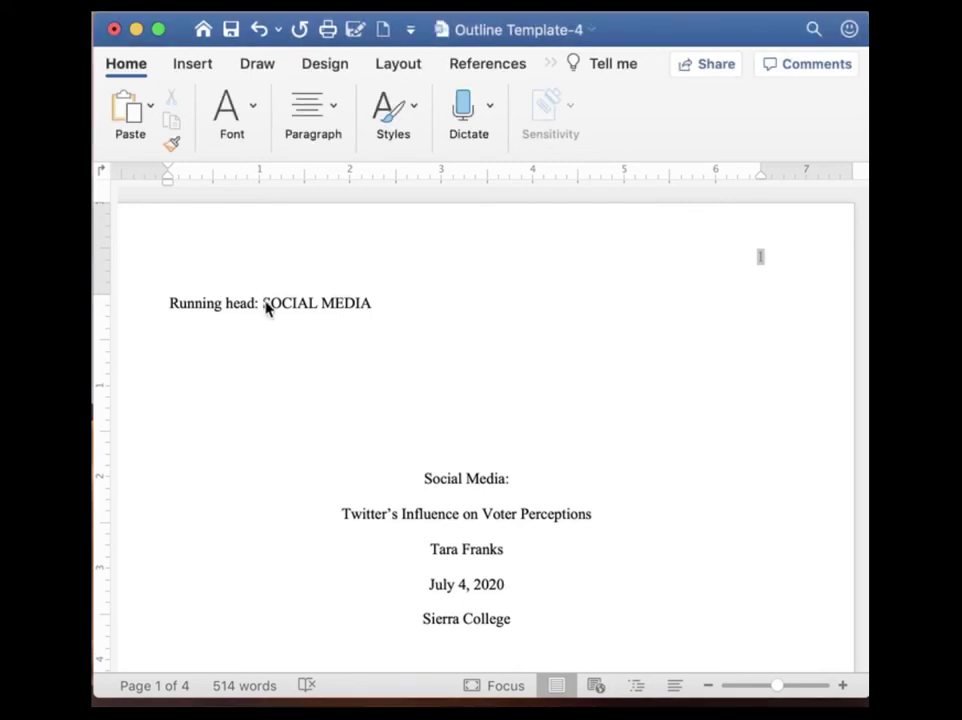
left_click_drag(263, 302, 382, 302)
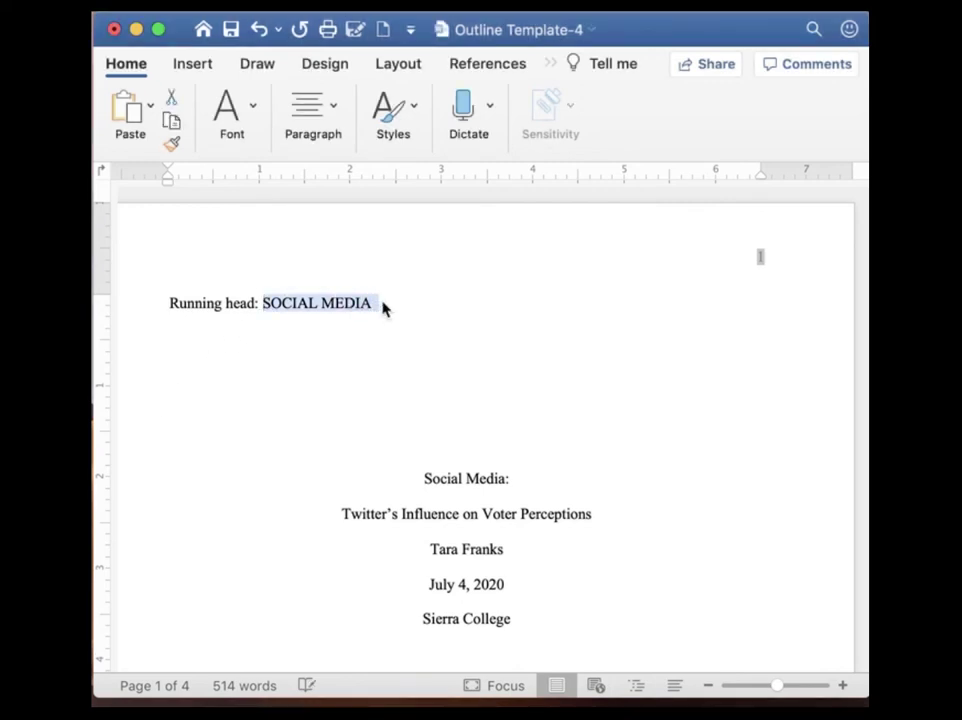
left_click_drag(423, 478, 504, 480)
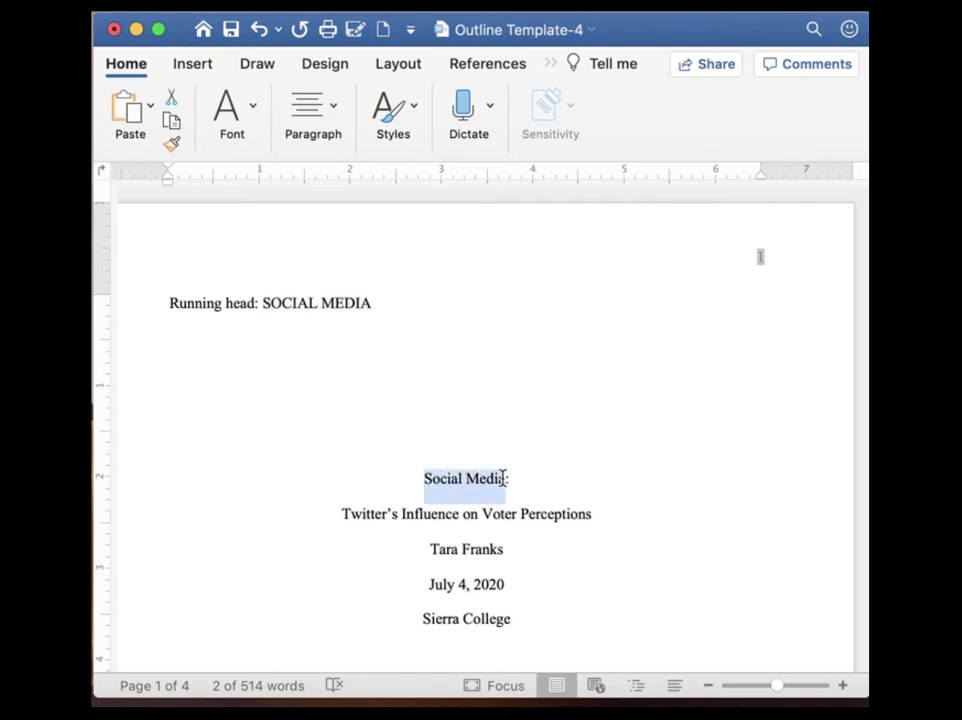
scroll(503, 478, "down", 3)
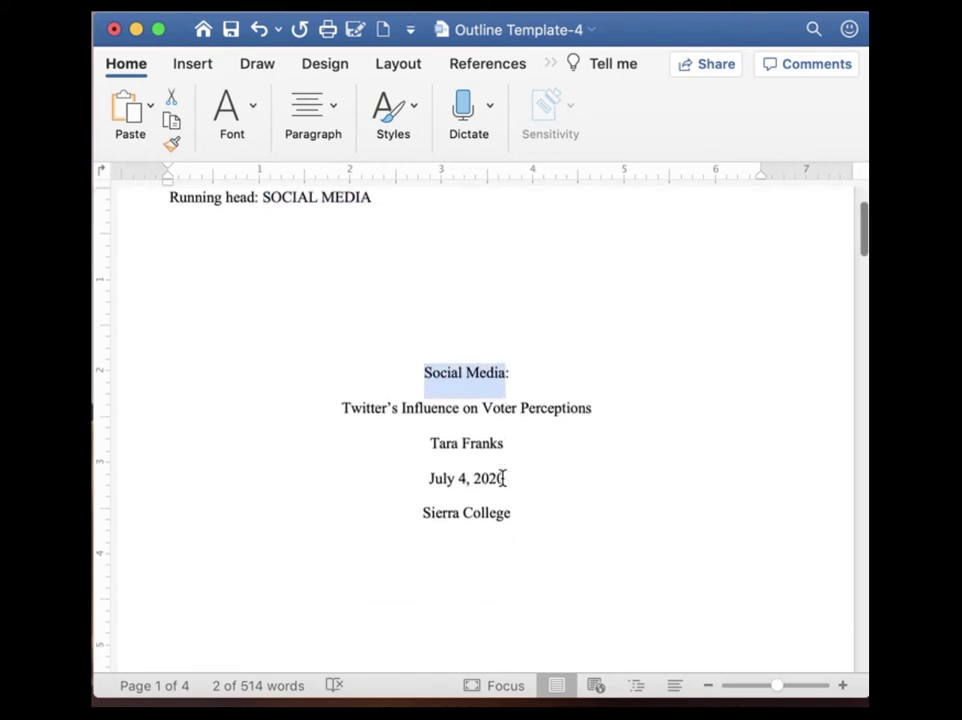
scroll(503, 478, "down", 1)
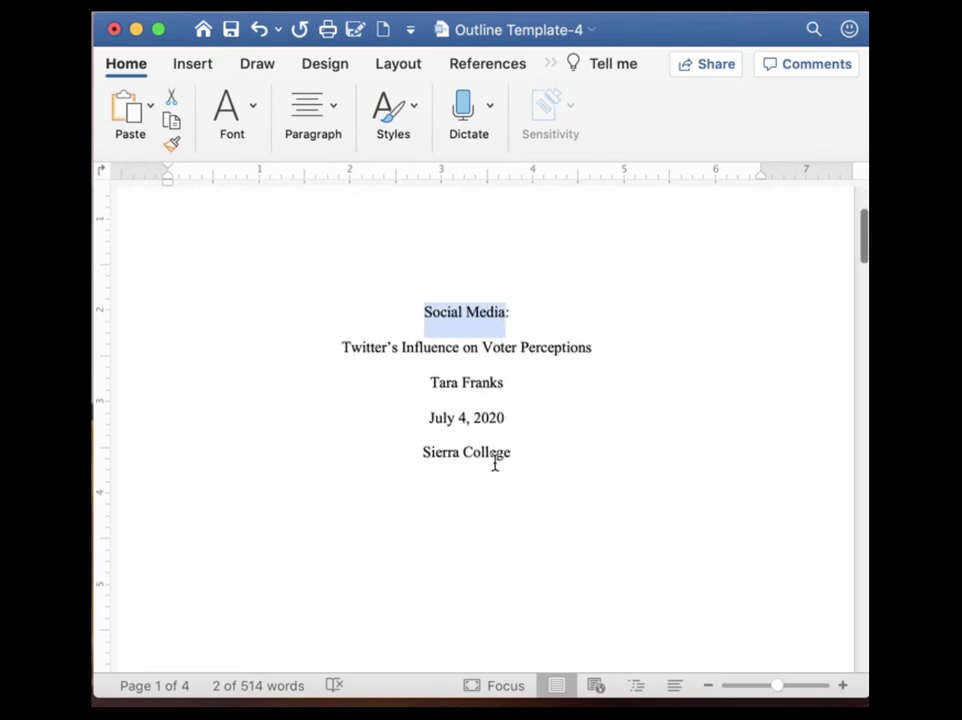
double_click(464, 382)
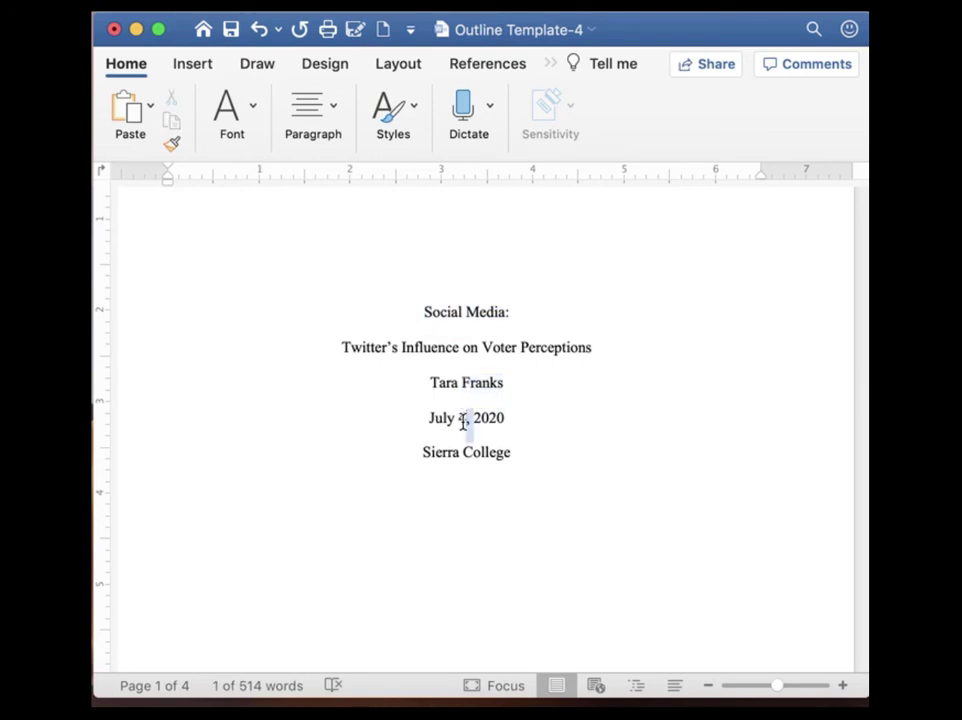
triple_click(463, 421)
triple_click(458, 452)
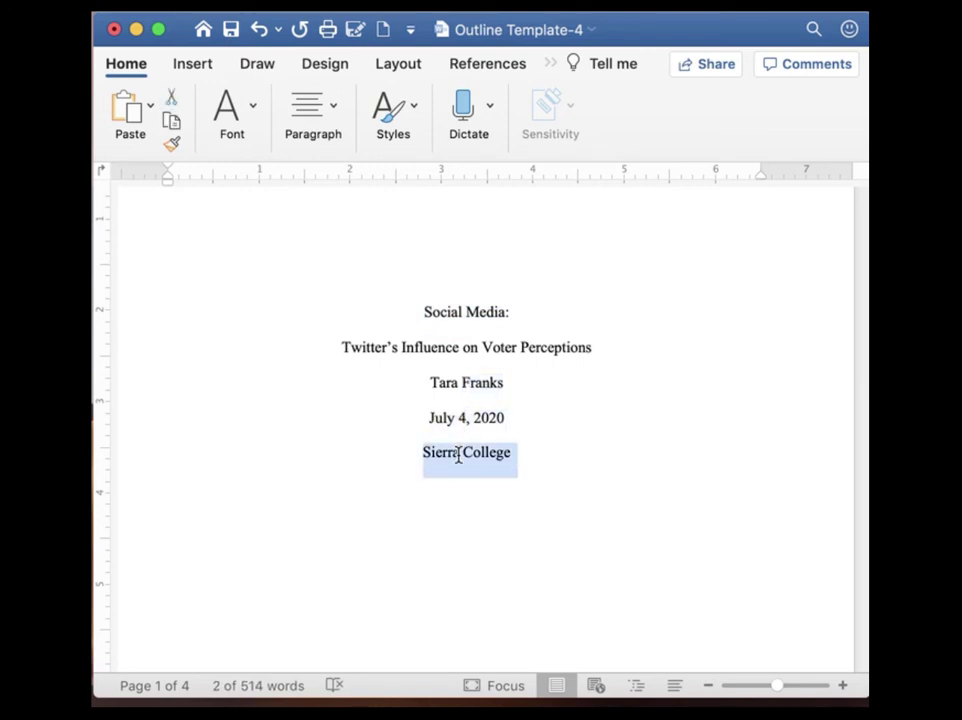
- Delete the note "(may be combined with thesis)" from item D of the outline's Introduction on page 2
scroll(363, 504, "down", 8)
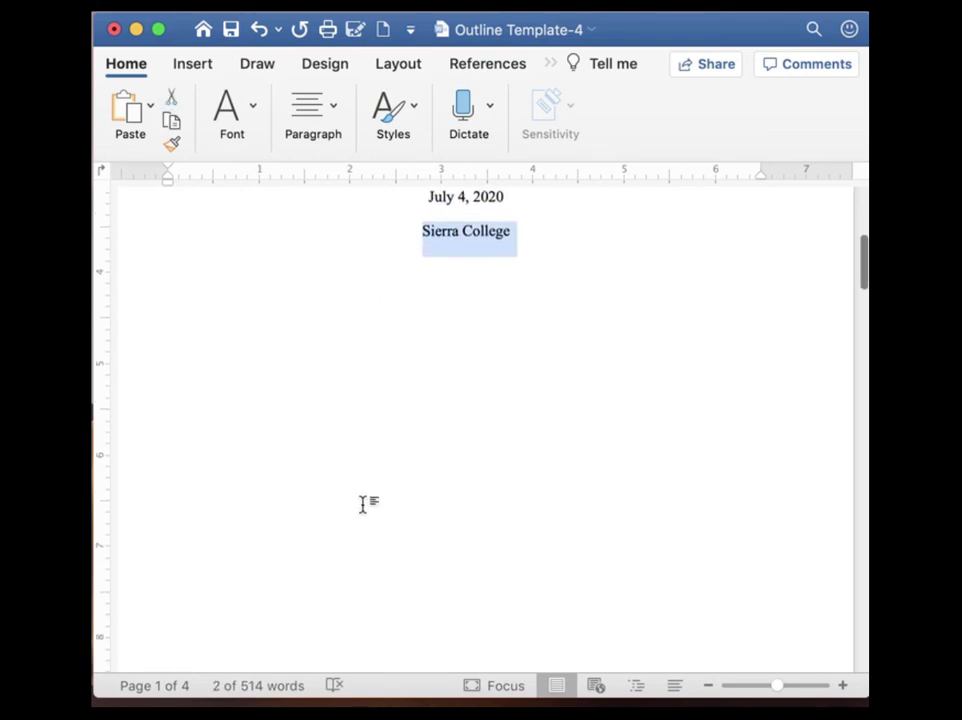
scroll(363, 504, "down", 11)
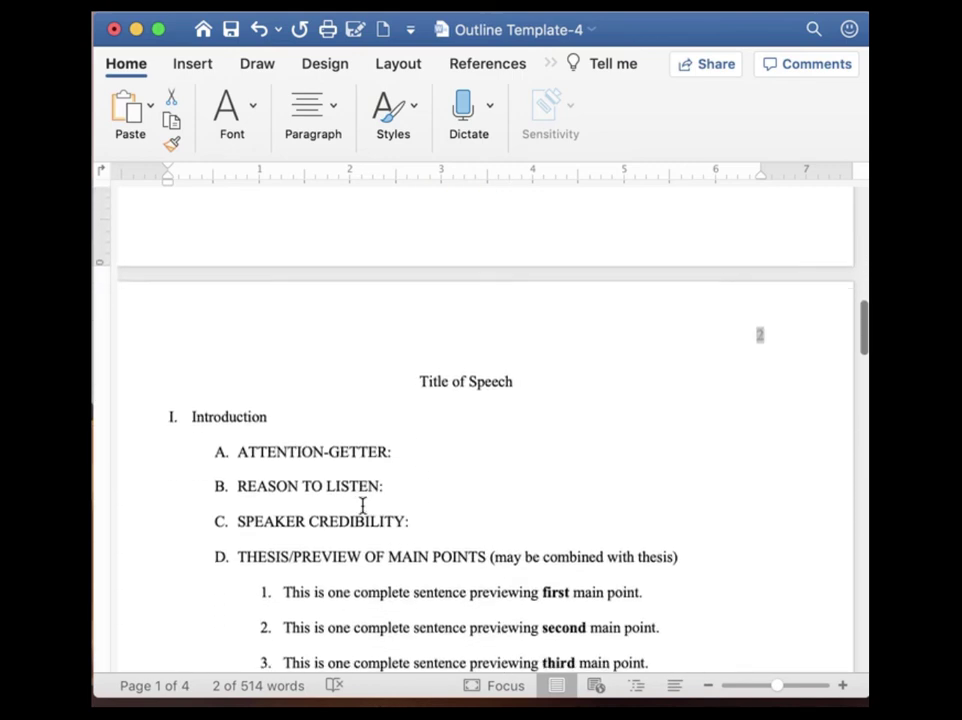
scroll(363, 507, "down", 2)
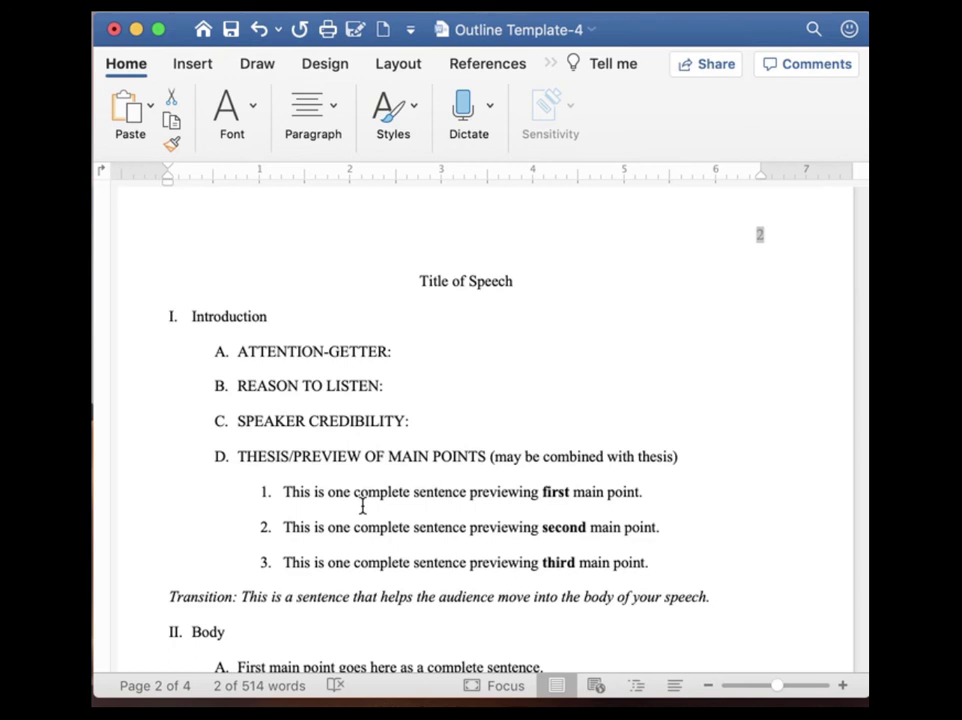
left_click(415, 357)
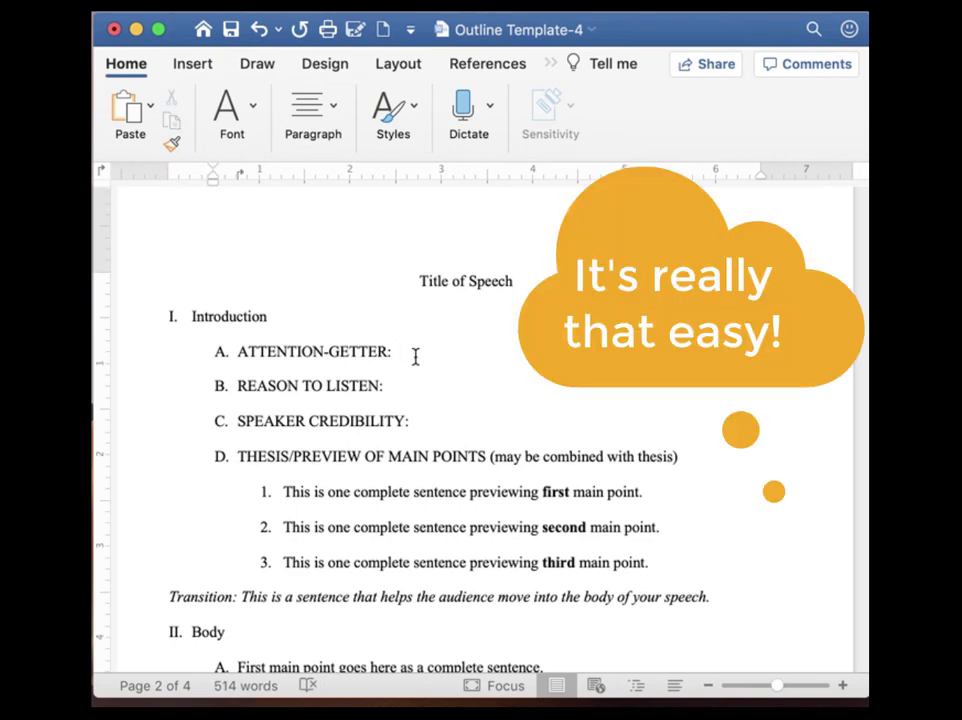
left_click_drag(490, 457, 692, 464)
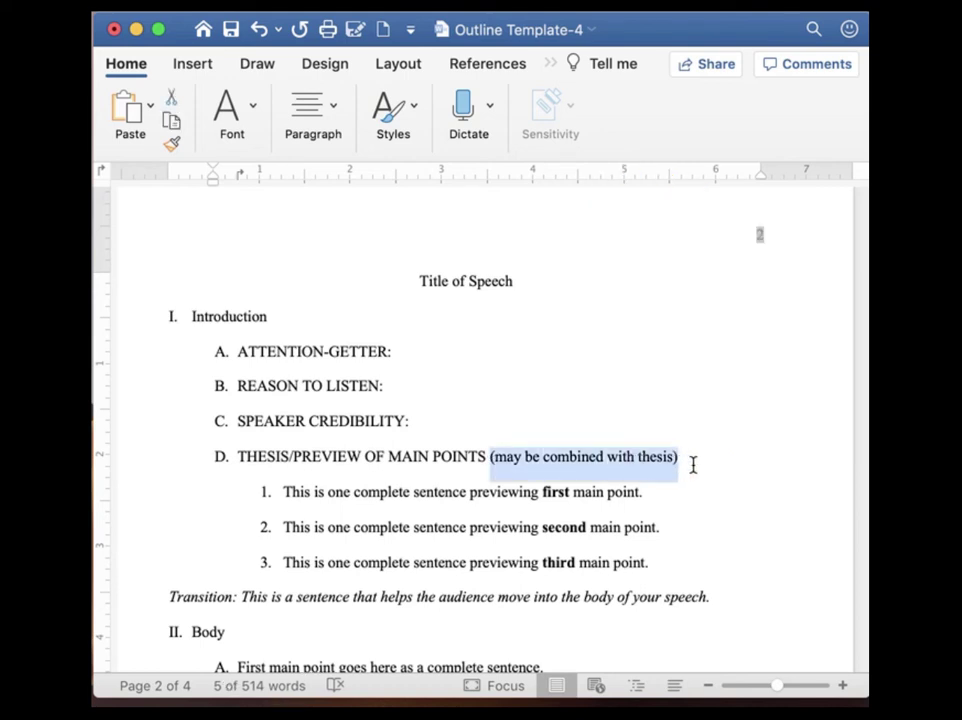
key("BackSpace")
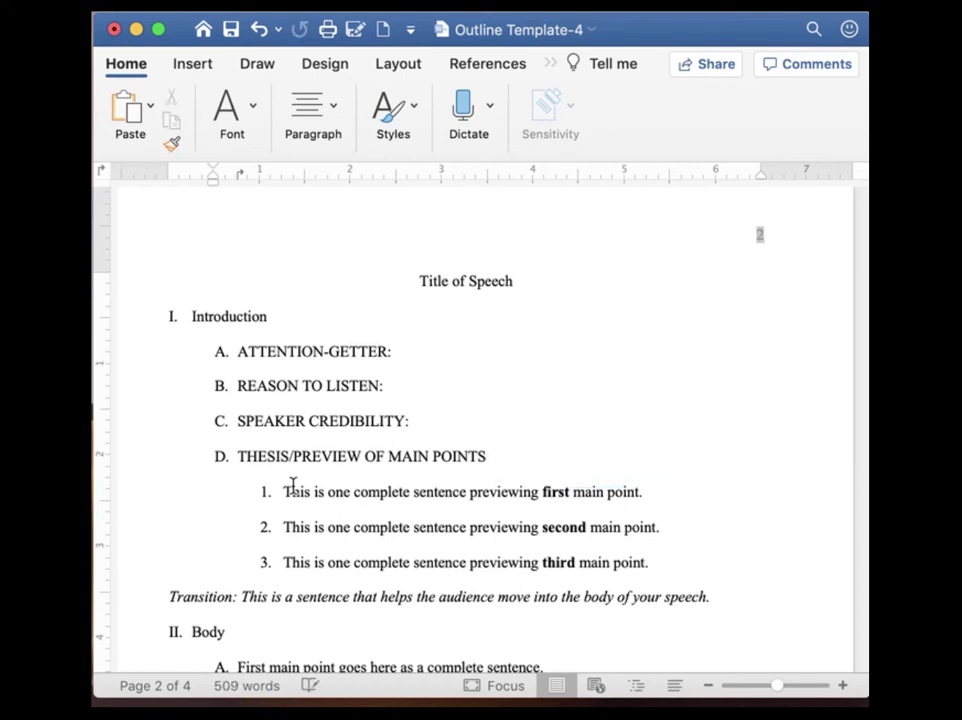
- Try deleting the sentence previewing the first main point under item D, and undo the deletion
left_click_drag(286, 491, 648, 505)
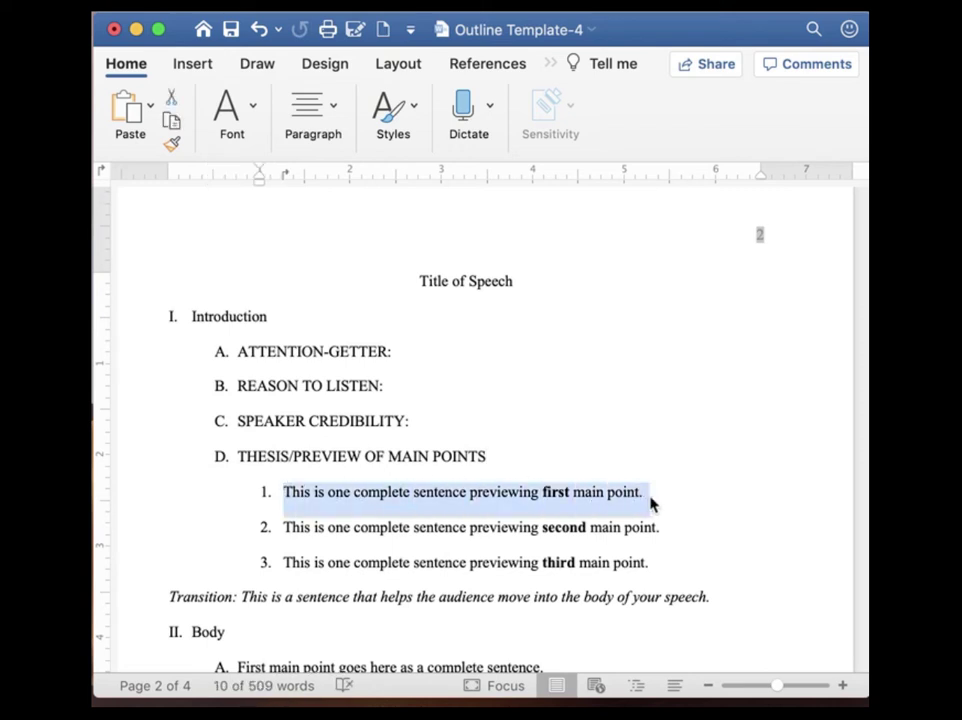
scroll(715, 533, "down", 2)
scroll(715, 533, "down", 2)
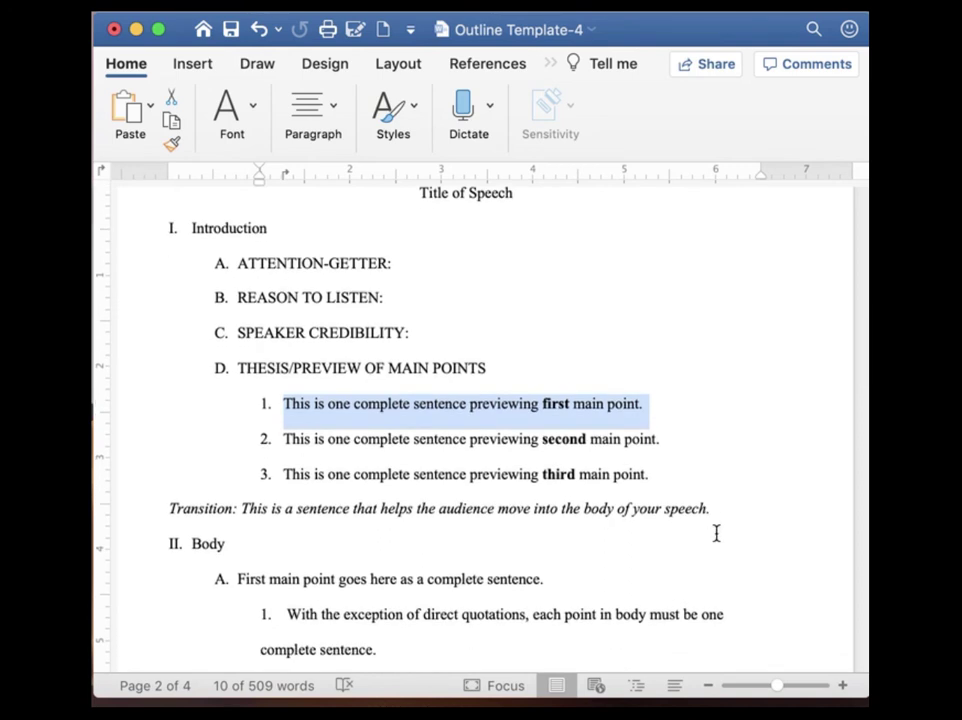
key("BackSpace")
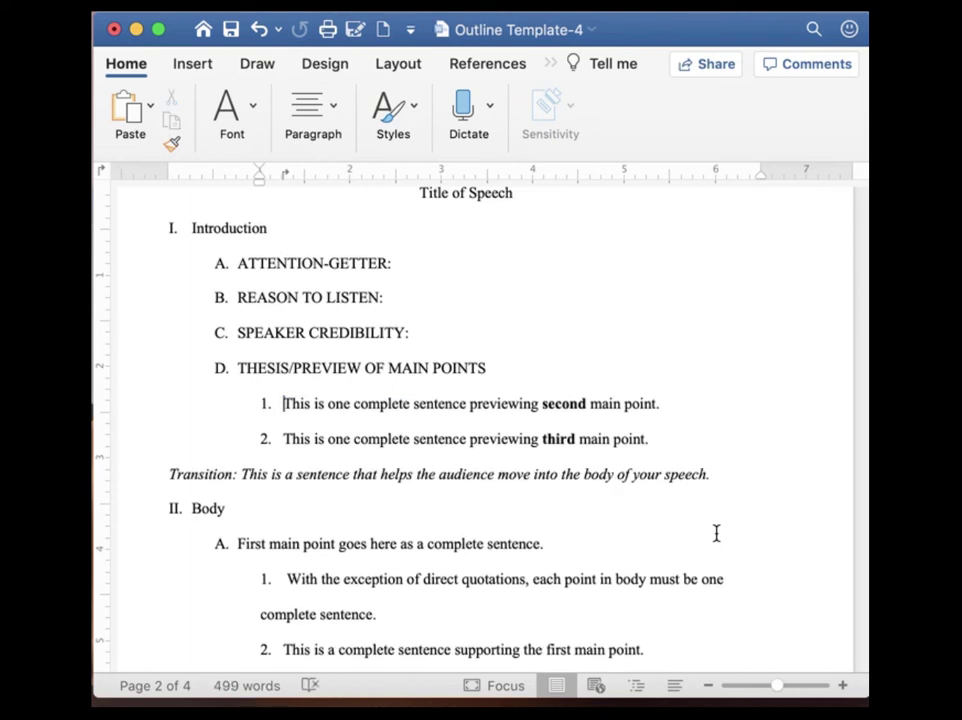
left_click(259, 30)
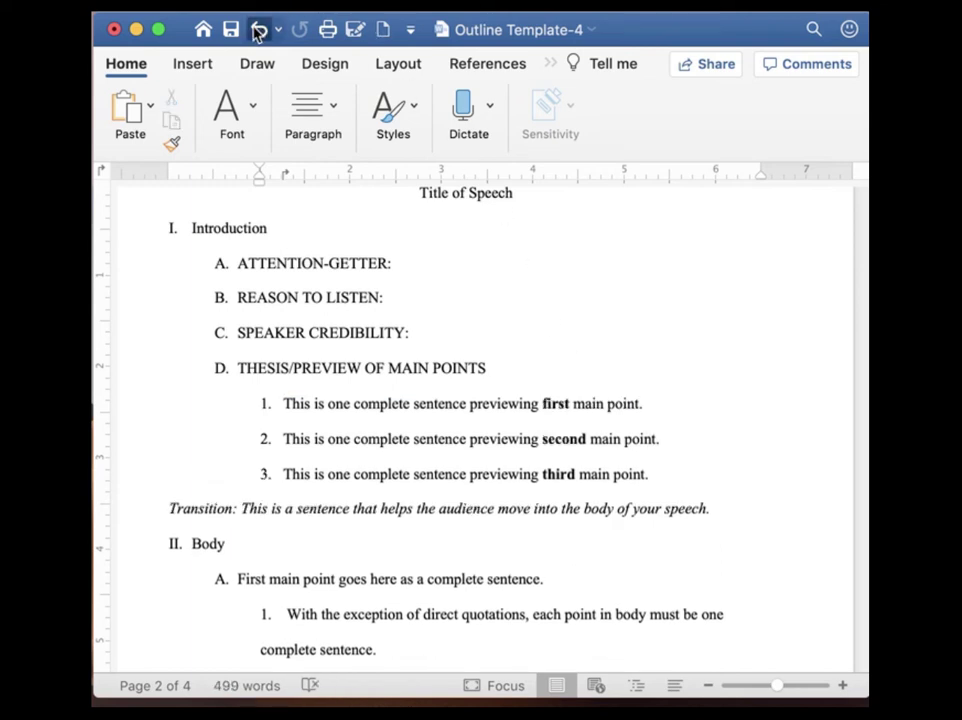
- Examine the outline levels in the Introduction, from its heading through the attention-getter, reason to listen and first preview sentence
left_click(411, 266)
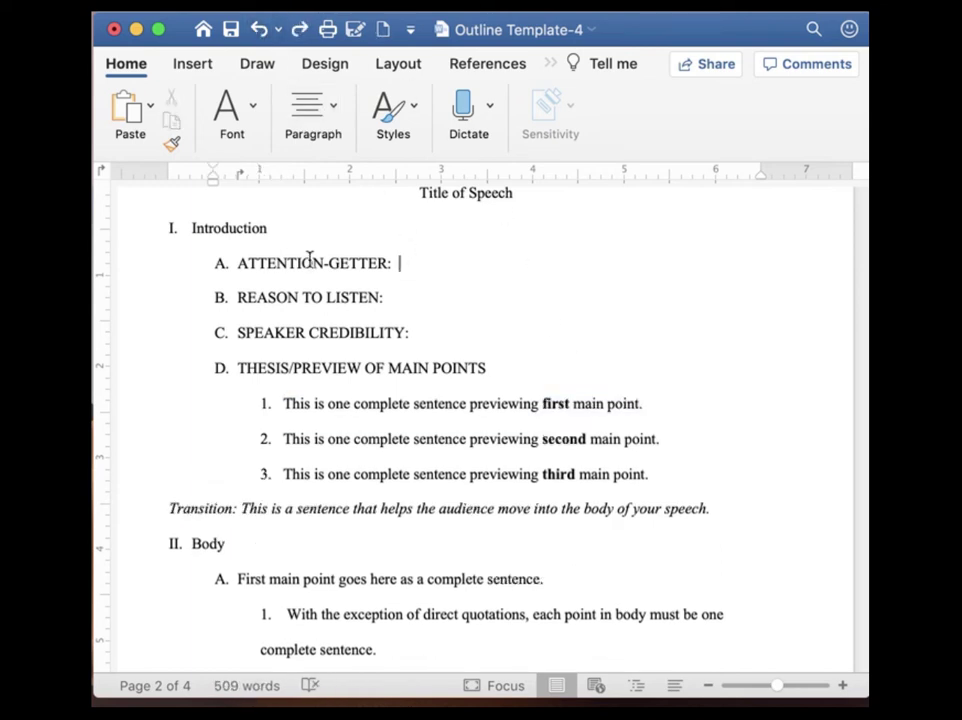
triple_click(196, 227)
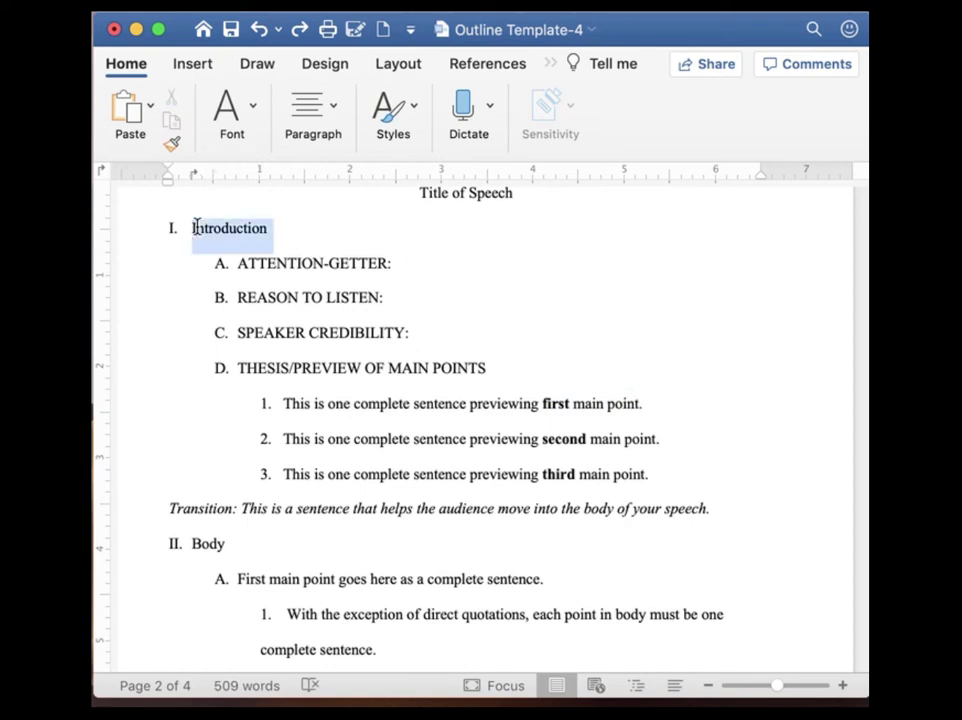
double_click(250, 264)
triple_click(326, 418)
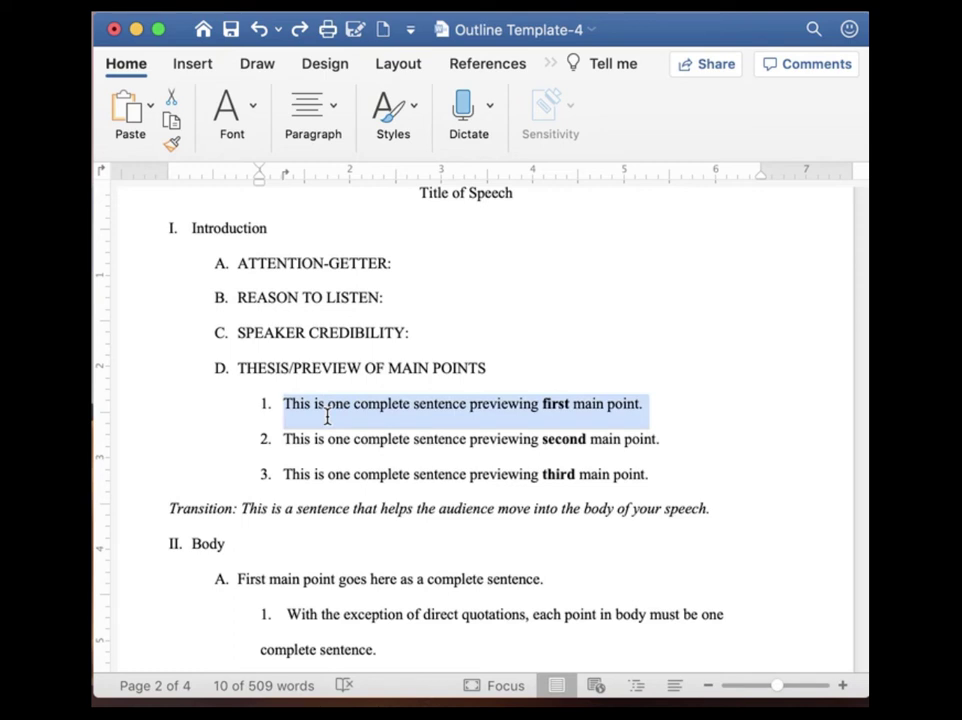
triple_click(306, 262)
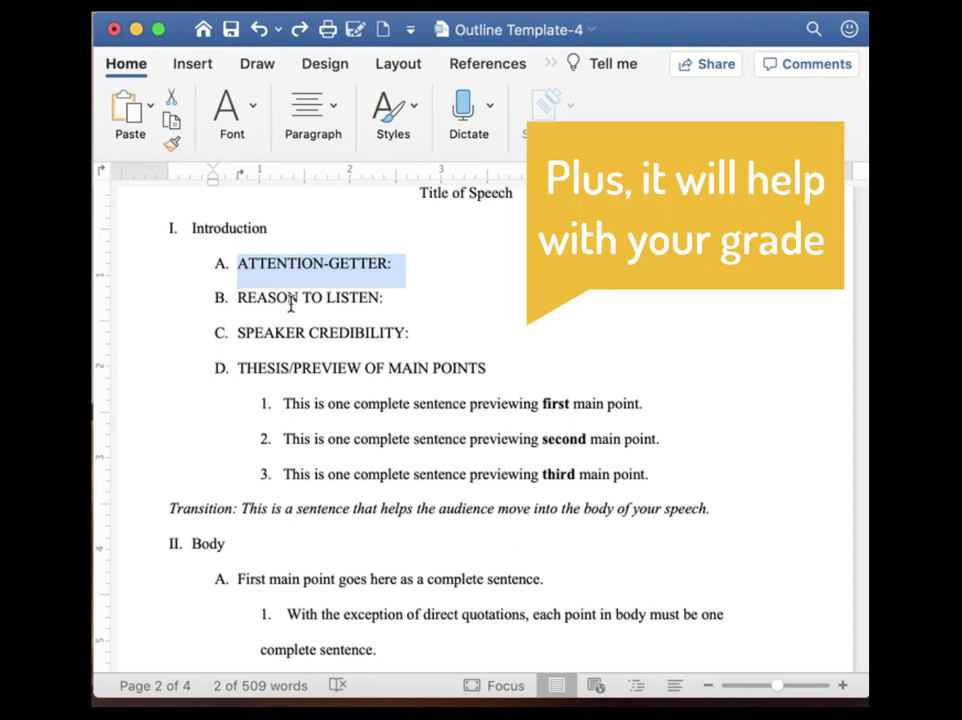
left_click(397, 296)
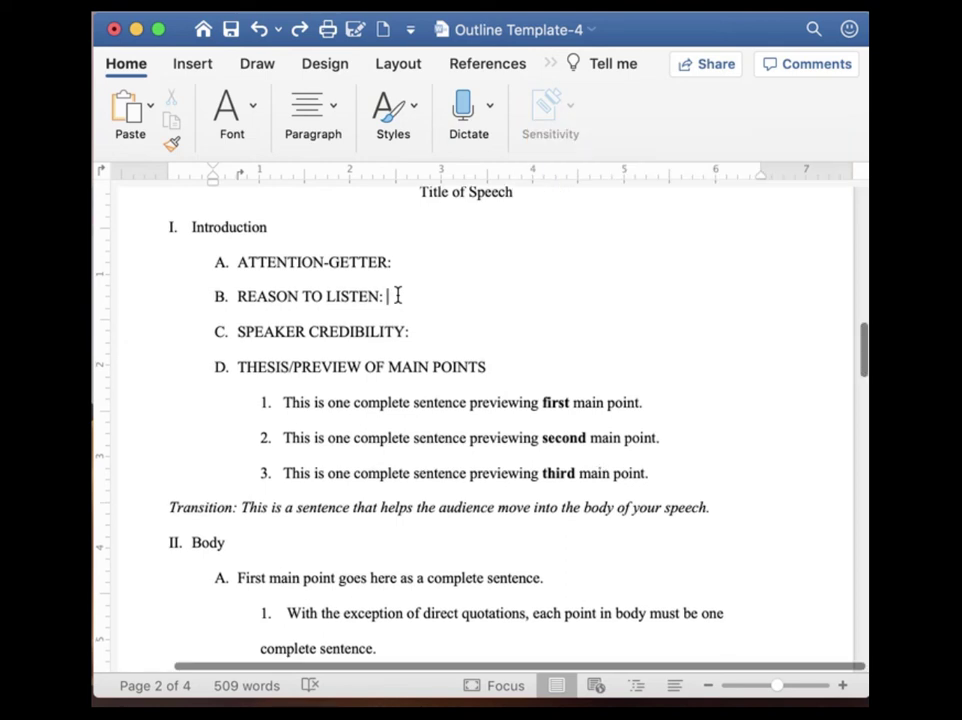
- Try removing the placeholder sentence after "Transition:" above the Body section and splitting the merged line, and undo both changes
scroll(397, 295, "down", 1)
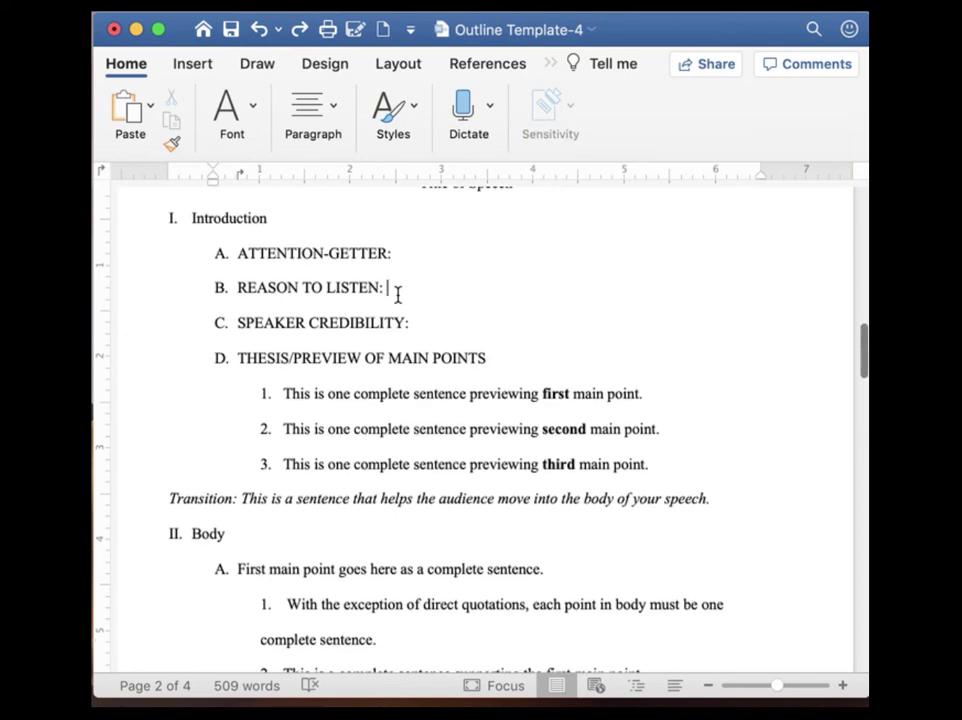
scroll(397, 295, "down", 1)
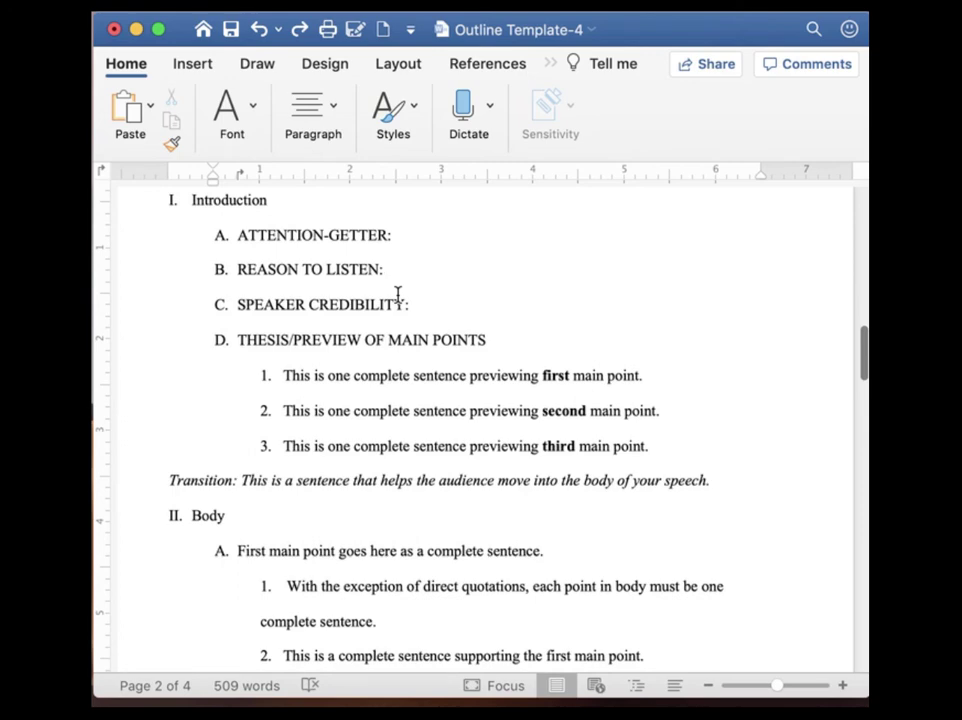
scroll(397, 295, "down", 1)
scroll(397, 295, "down", 1)
scroll(397, 295, "down", 4)
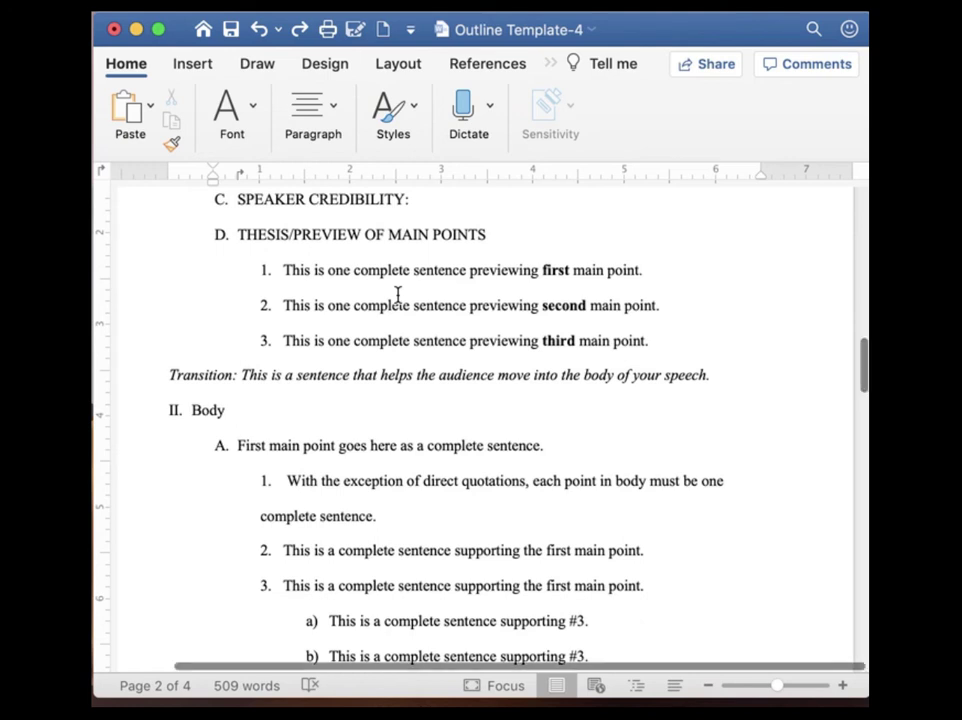
scroll(397, 295, "down", 2)
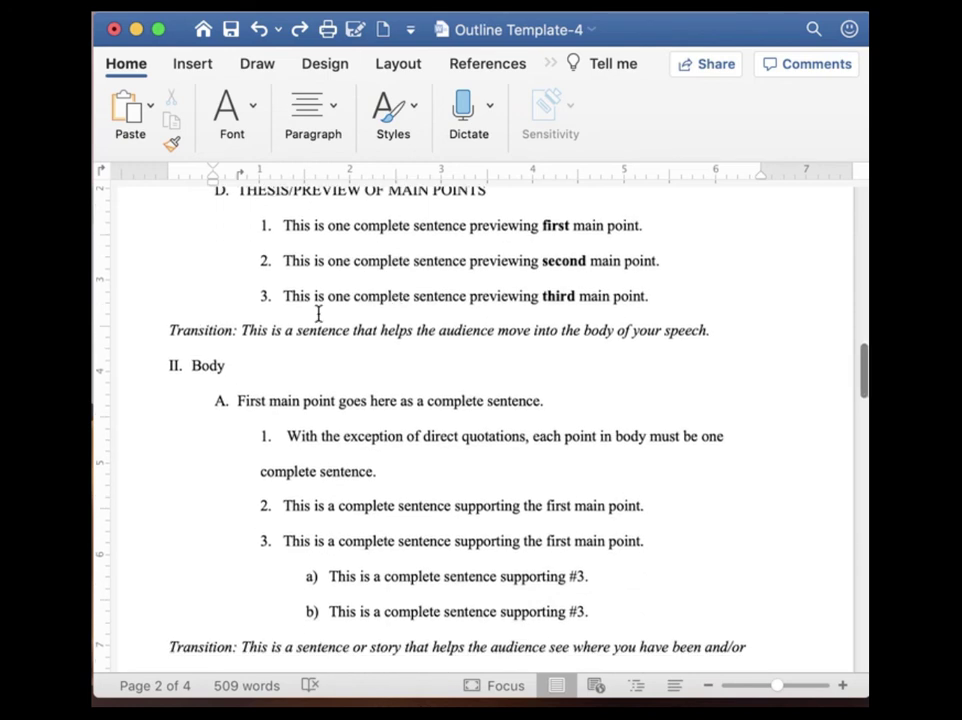
left_click_drag(243, 330, 727, 347)
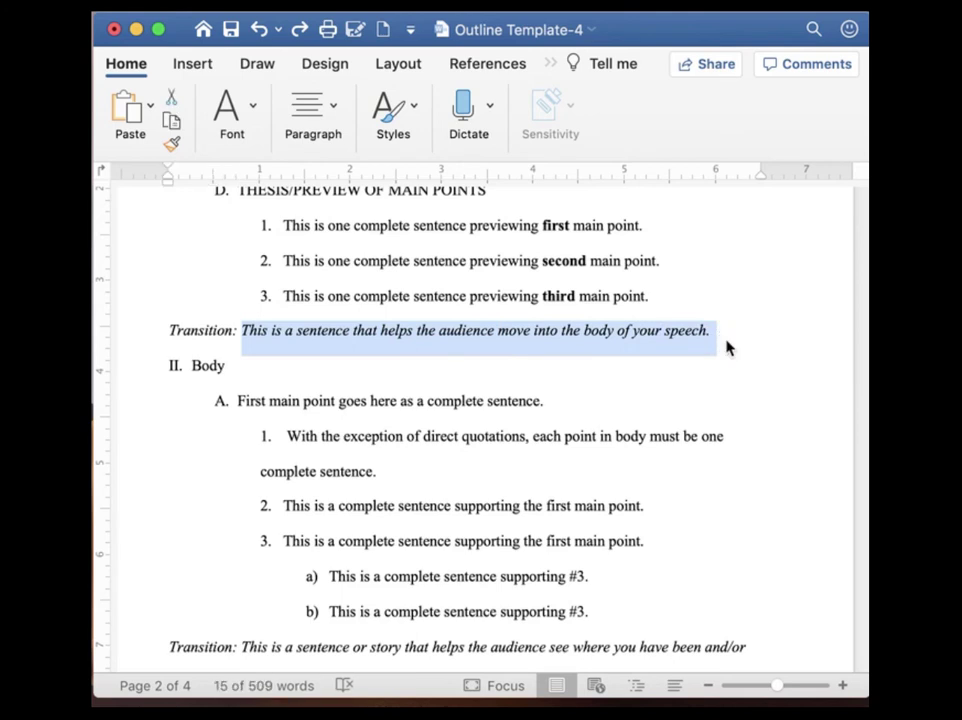
key("BackSpace")
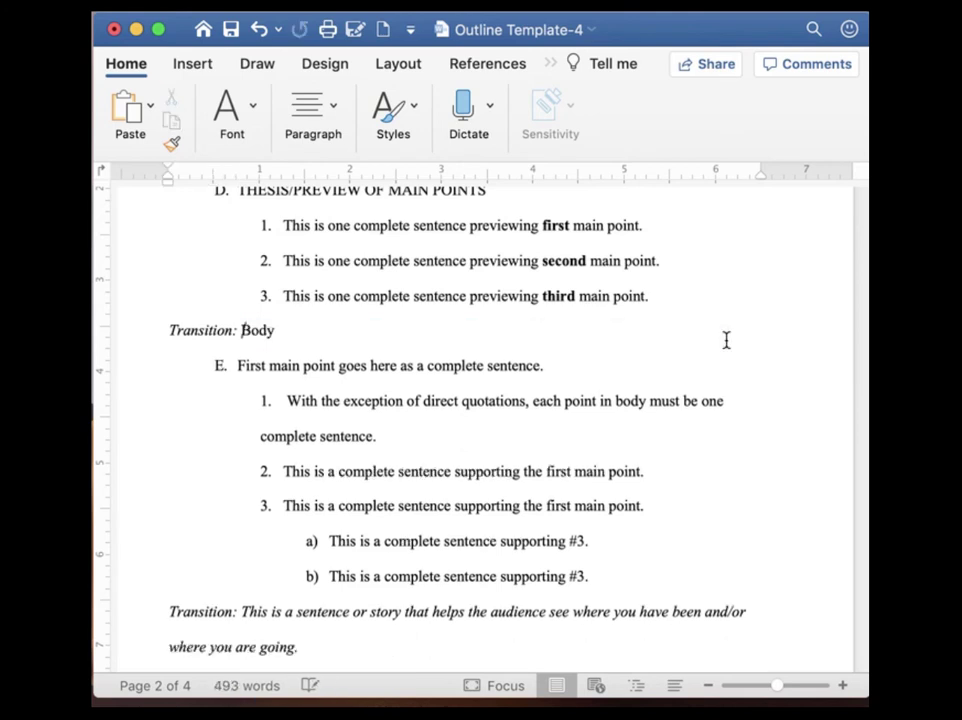
key("Return")
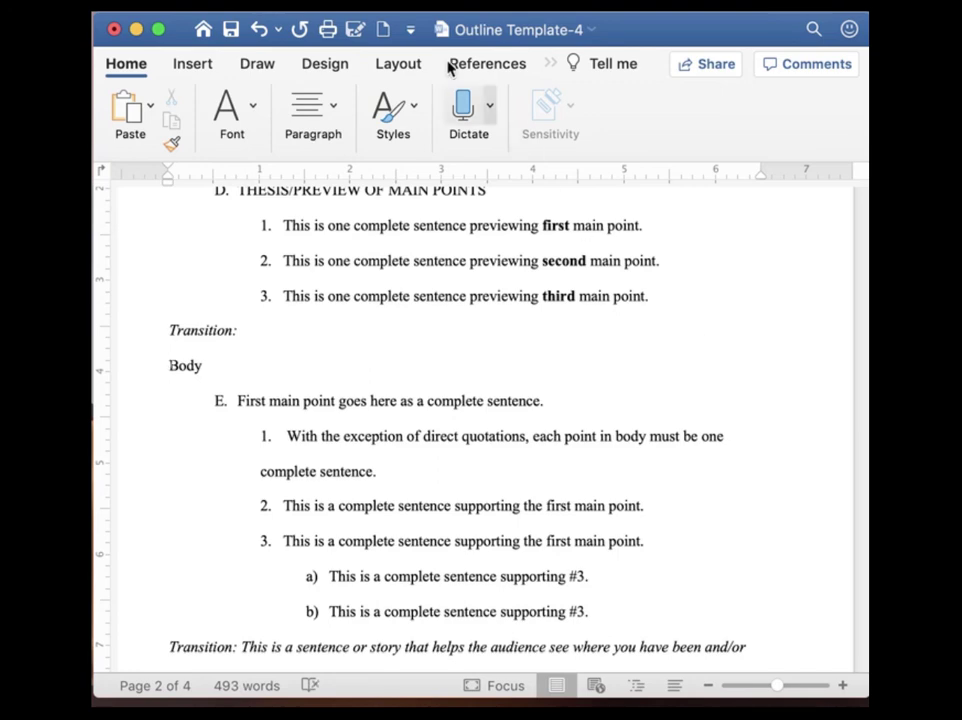
left_click(260, 30)
left_click(260, 30)
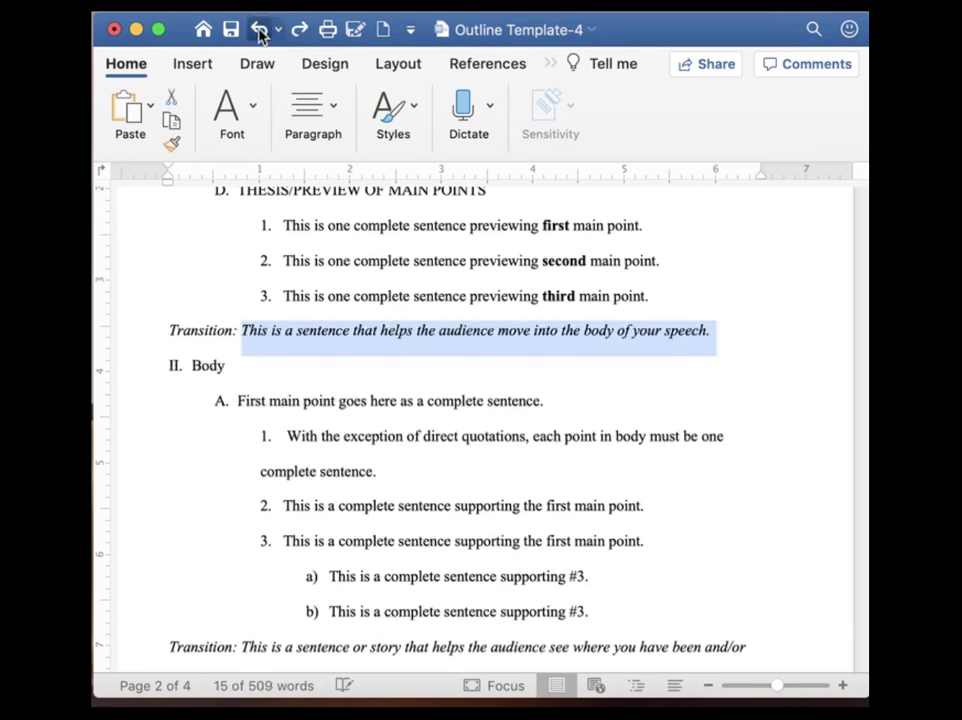
- Insert a page break before the "References" heading that follows the outline's Conclusion, so the references start on their own page
left_click(435, 414)
scroll(438, 419, "down", 3)
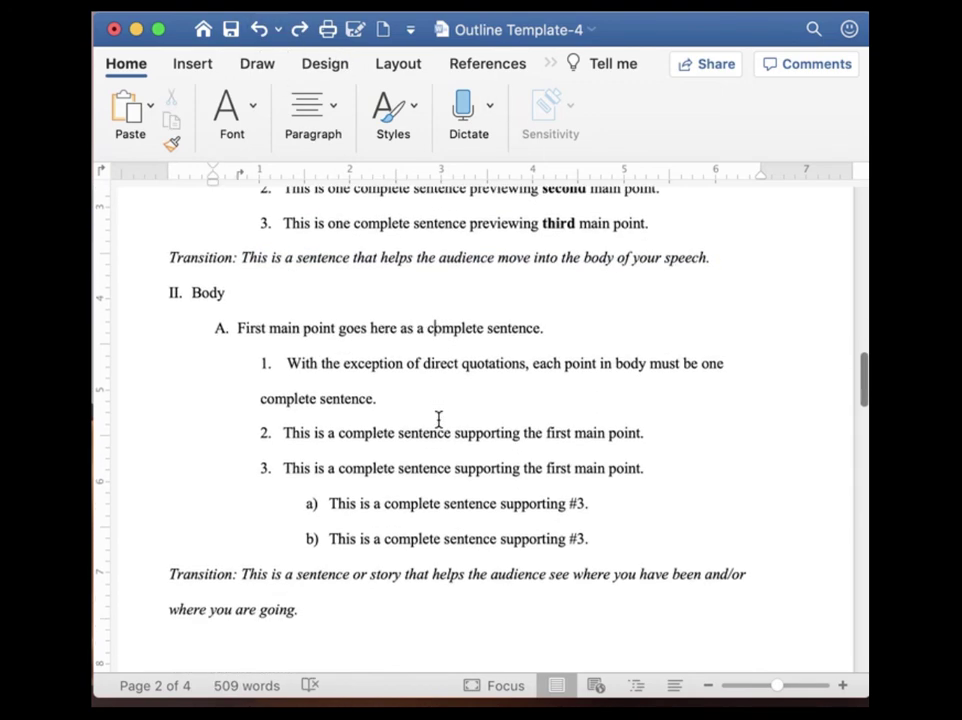
scroll(438, 419, "down", 9)
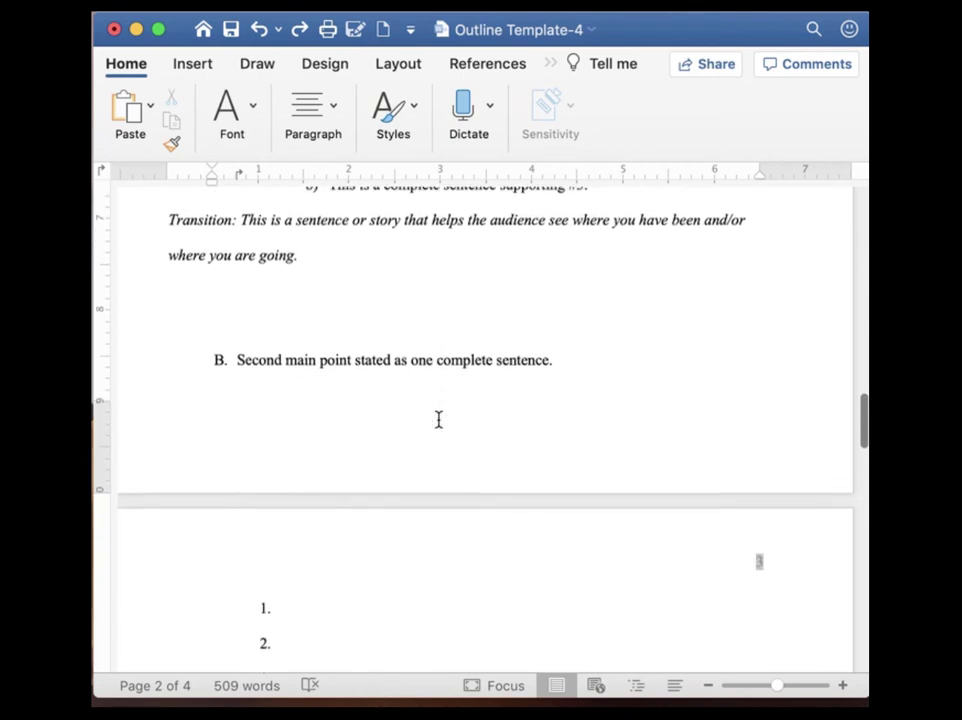
scroll(438, 425, "down", 8)
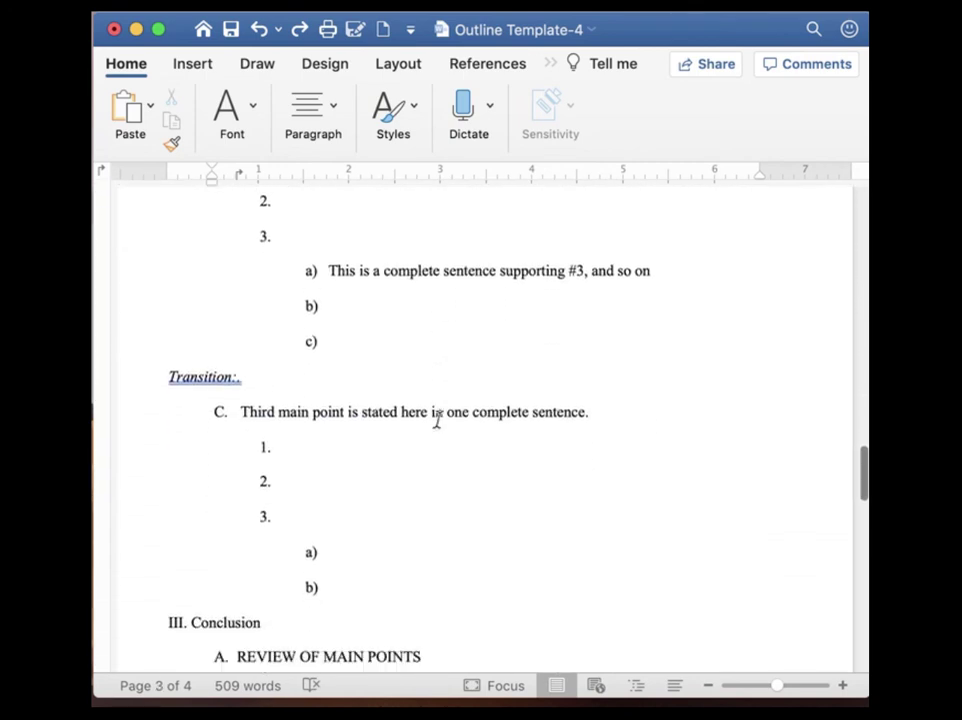
scroll(438, 419, "down", 6)
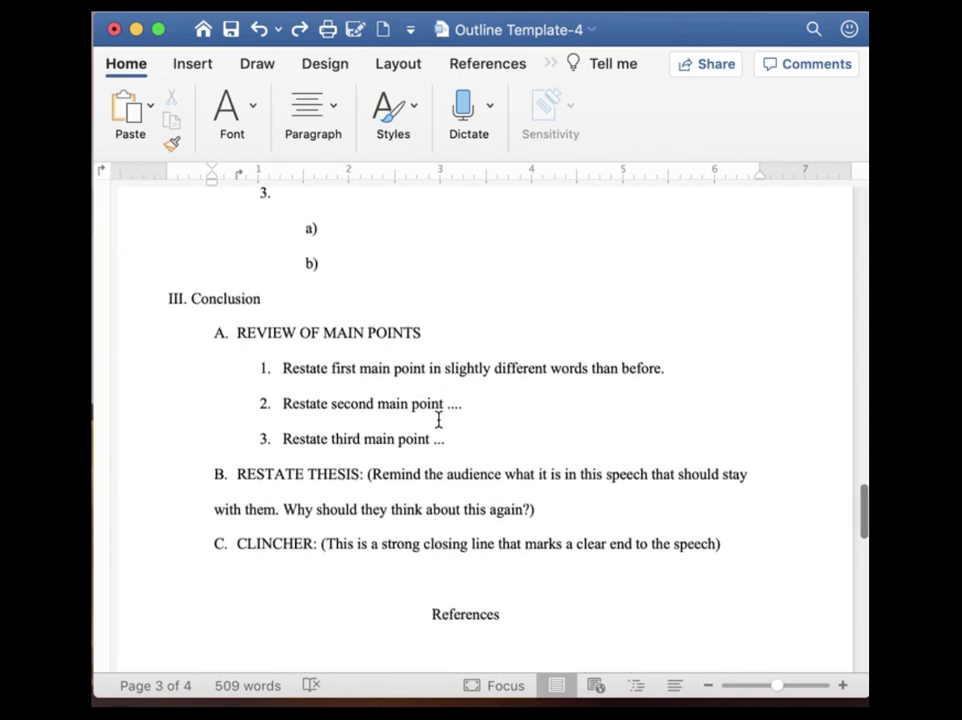
scroll(438, 419, "down", 3)
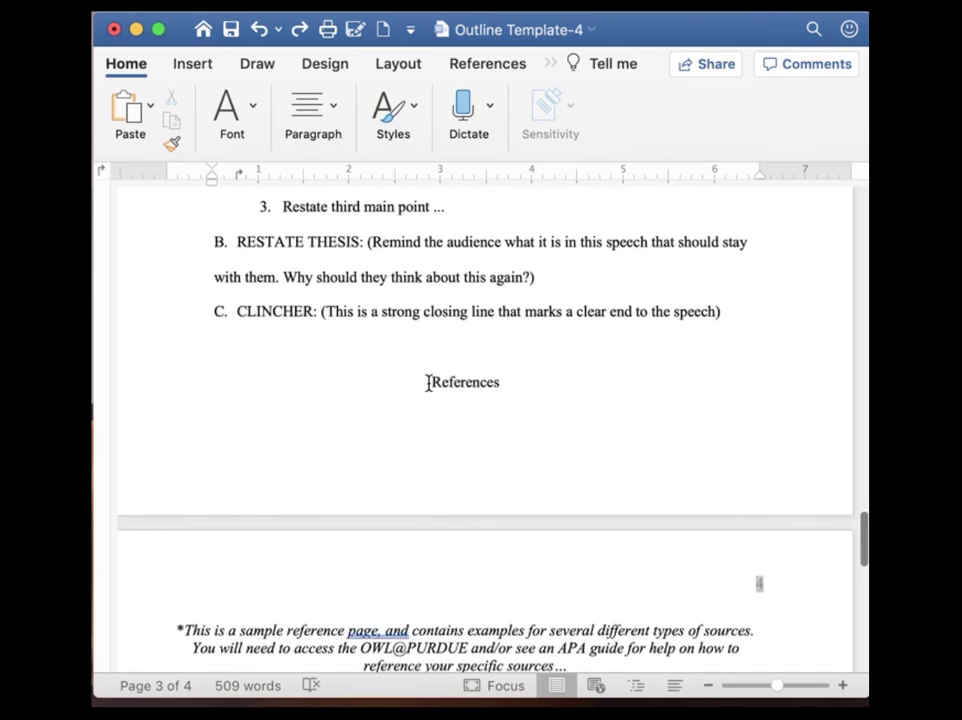
left_click(428, 381)
key("super+Return")
- Delete all the sample reference entries under the introductory note on the References page, from "Article title when no author is listed" to the end
scroll(485, 420, "down", 4)
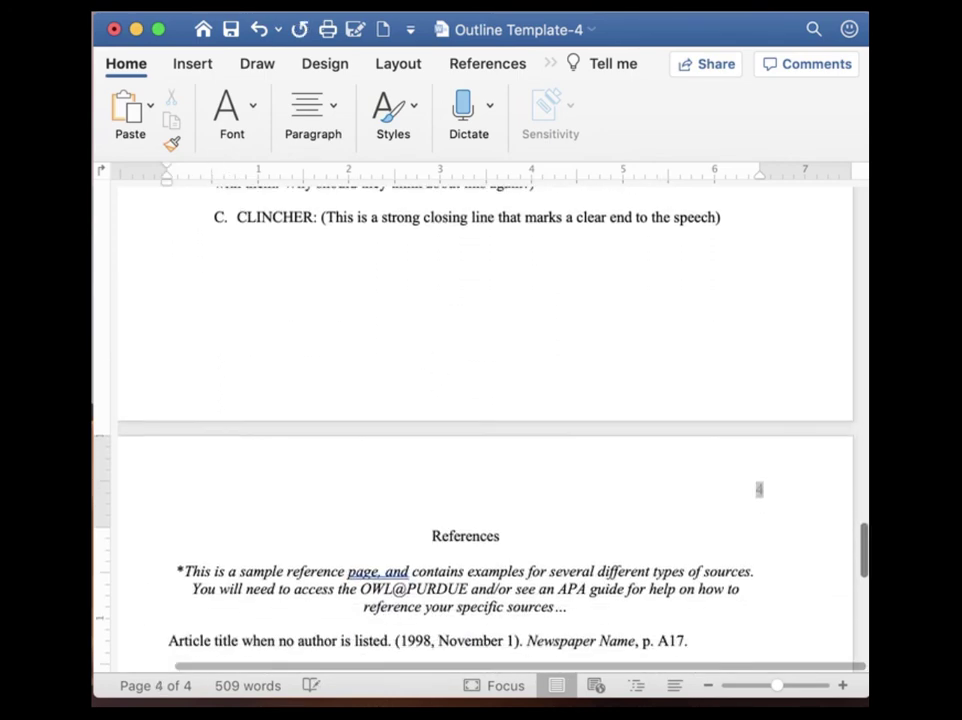
scroll(485, 420, "down", 3)
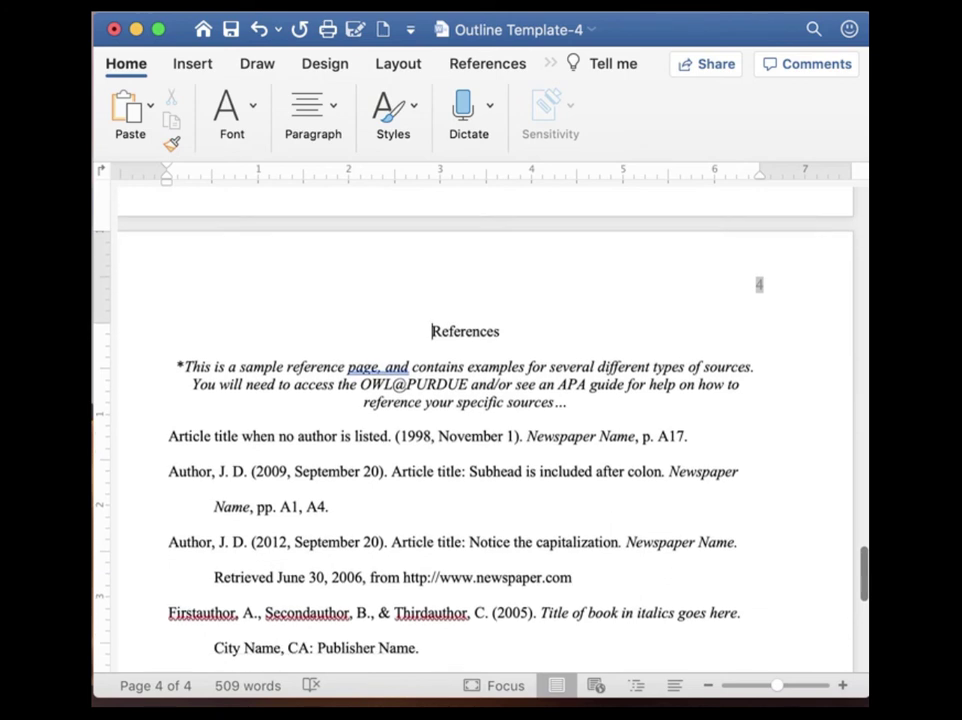
scroll(480, 420, "down", 2)
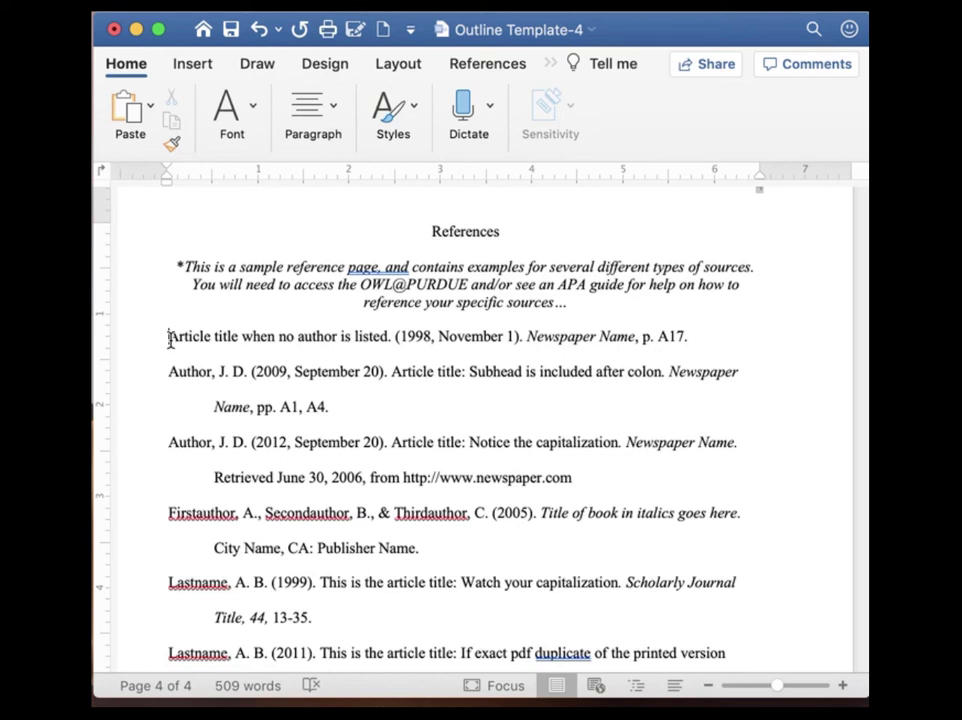
left_click_drag(170, 340, 424, 666)
key("BackSpace")
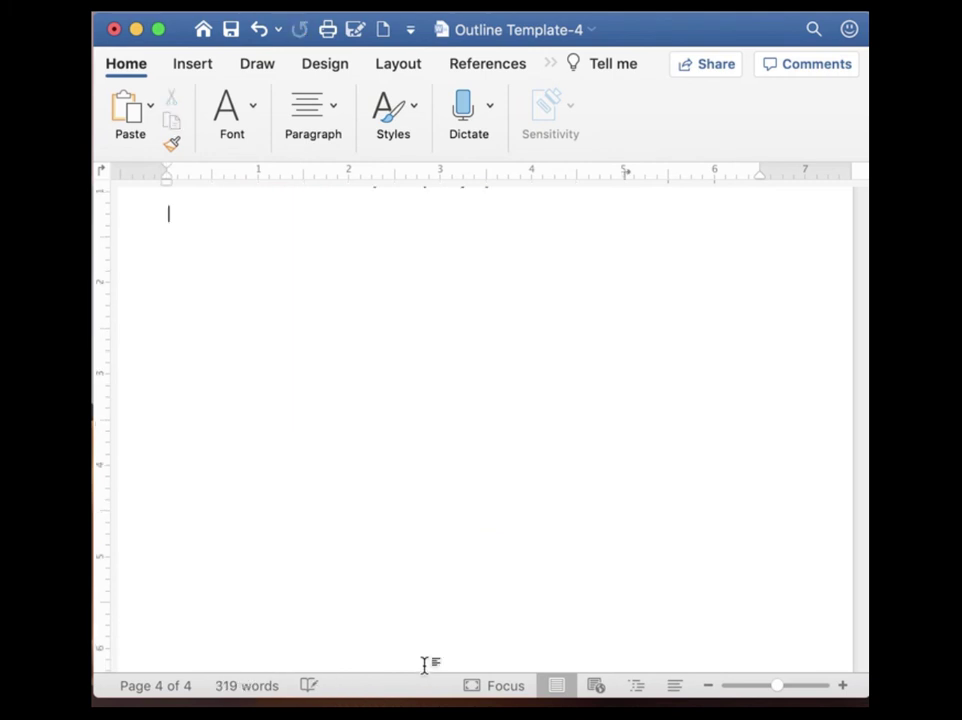
- Delete the italic note about the sample reference page and OWL@PURDUE below the "References" heading
scroll(424, 666, "up", 3)
scroll(424, 666, "up", 1)
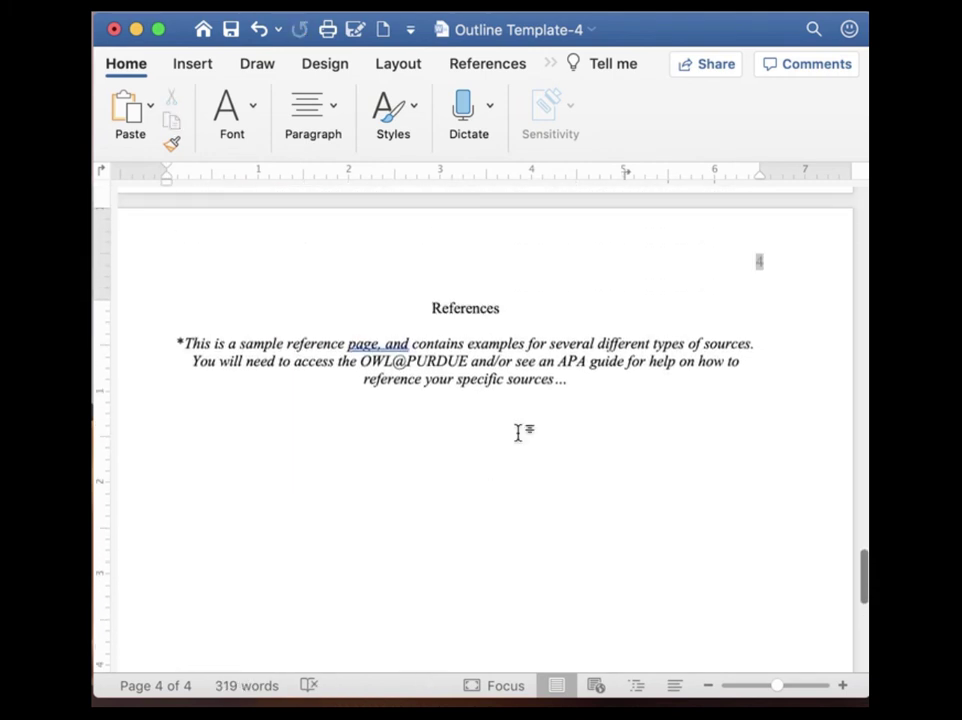
left_click(580, 382)
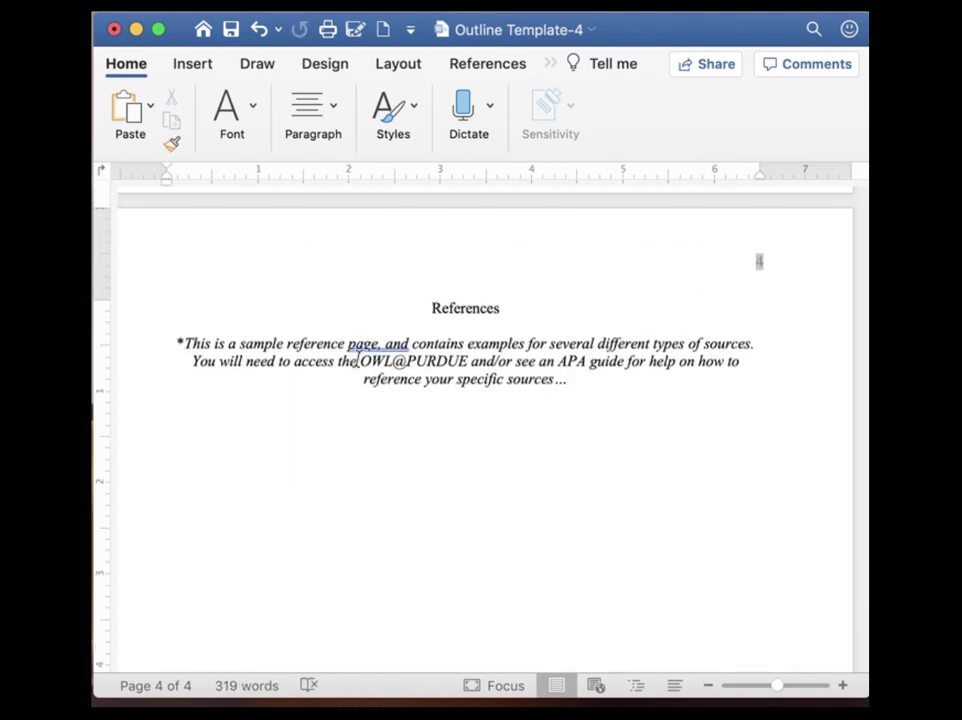
left_click_drag(392, 364, 468, 362)
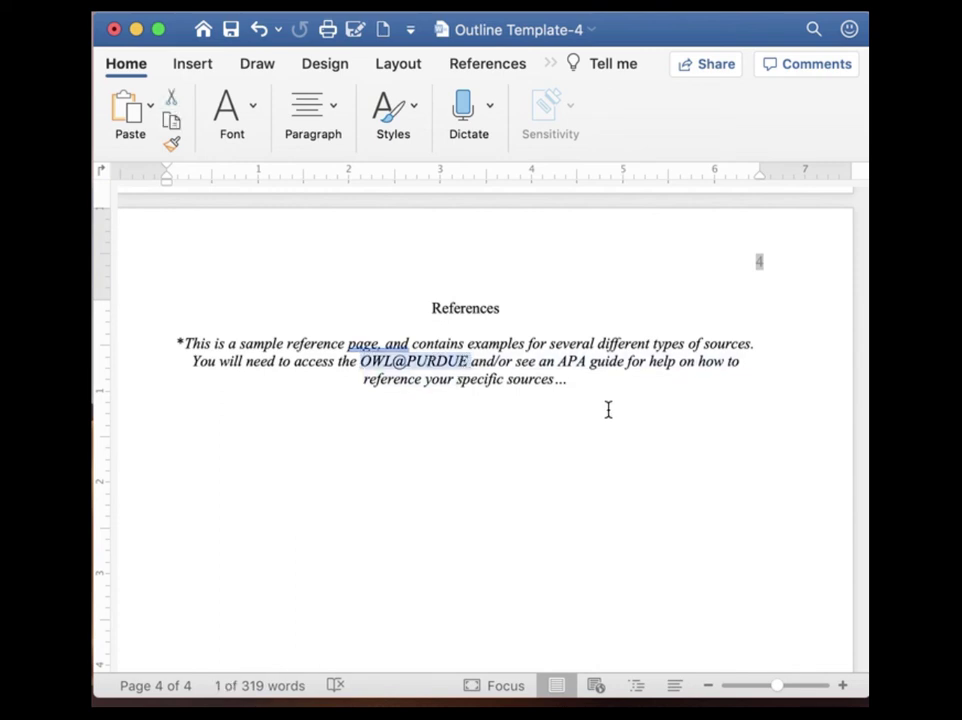
left_click(580, 391)
left_click_drag(573, 383, 178, 344)
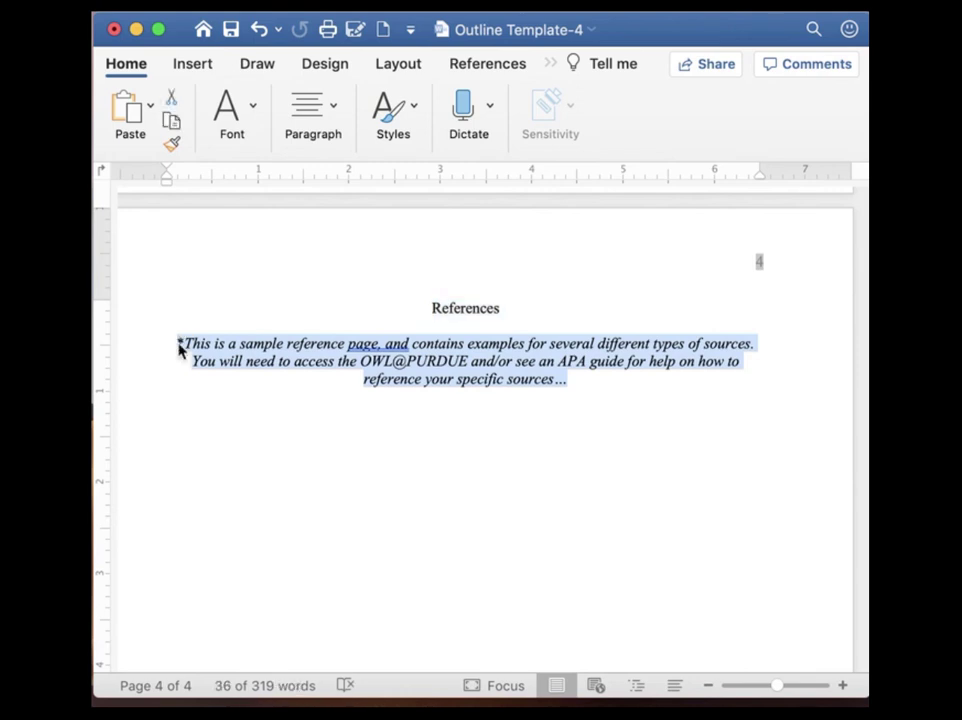
key("BackSpace")
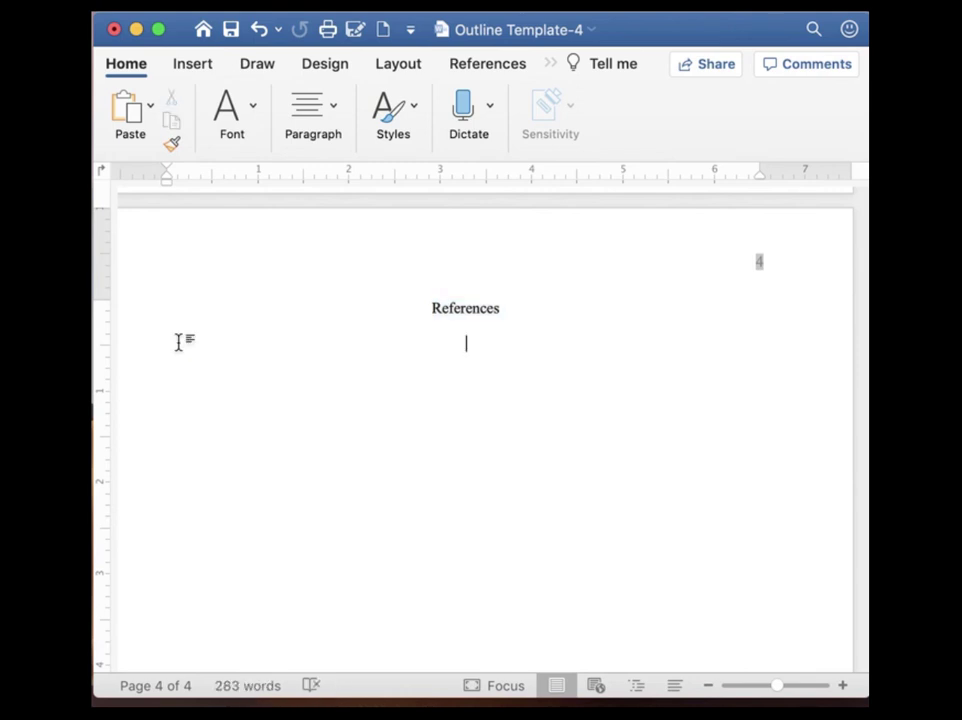